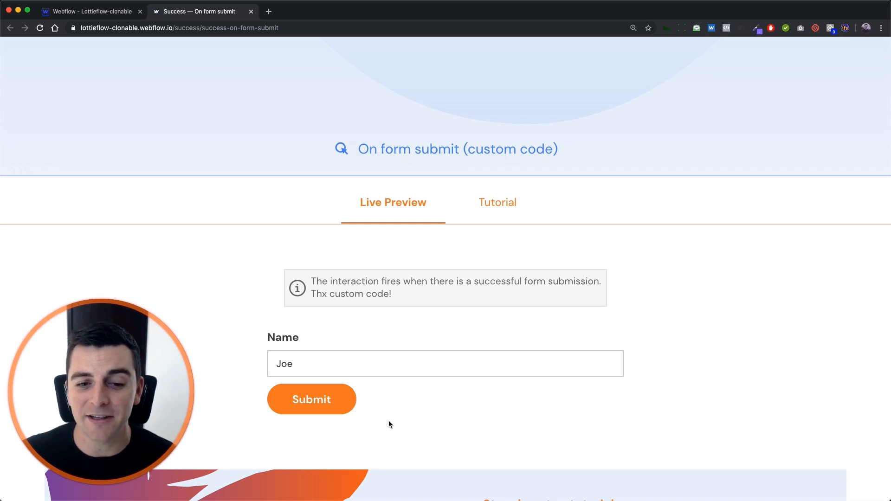
# Submit the live demo form to see the Lottie checkmark success, then return to the Designer
pyautogui.click(321, 411)
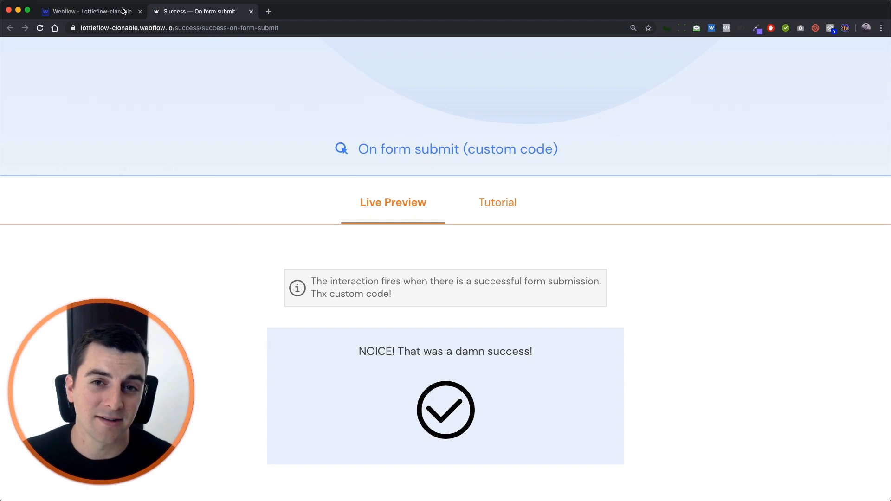
pyautogui.click(90, 11)
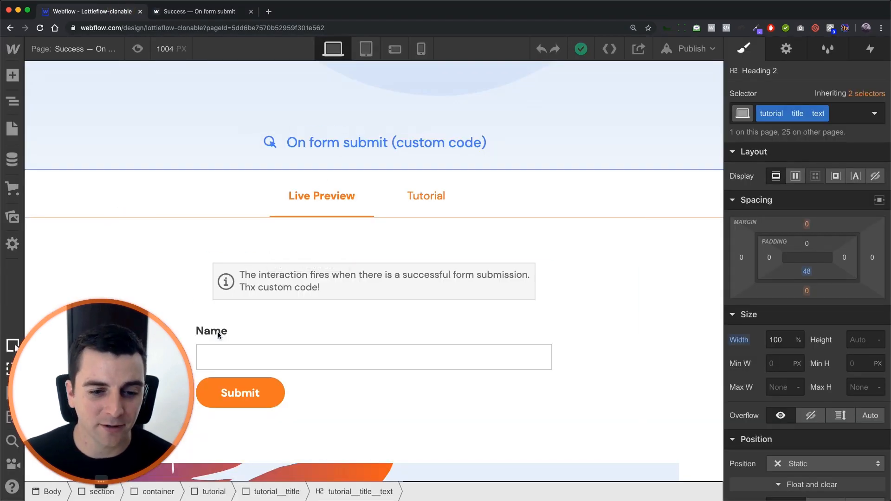
# Select the form, expand its section in the Navigator and select the Form Success block
pyautogui.click(251, 339)
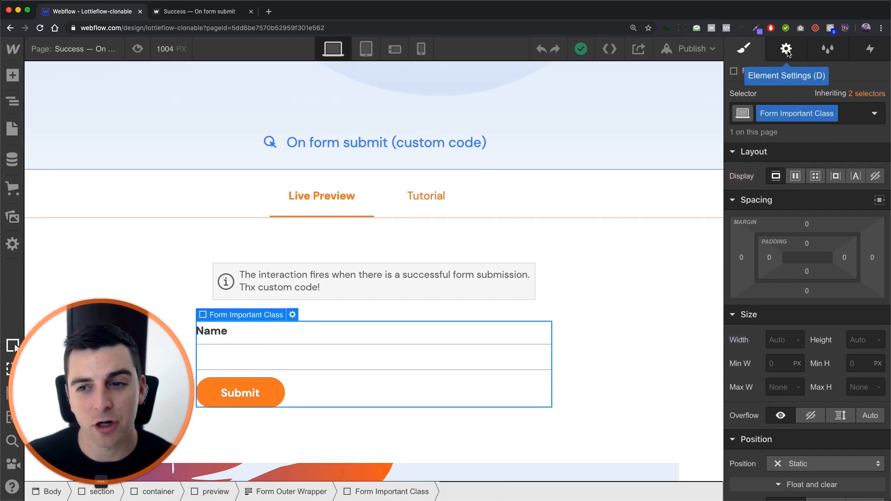
pyautogui.scroll(-2, 491, 266)
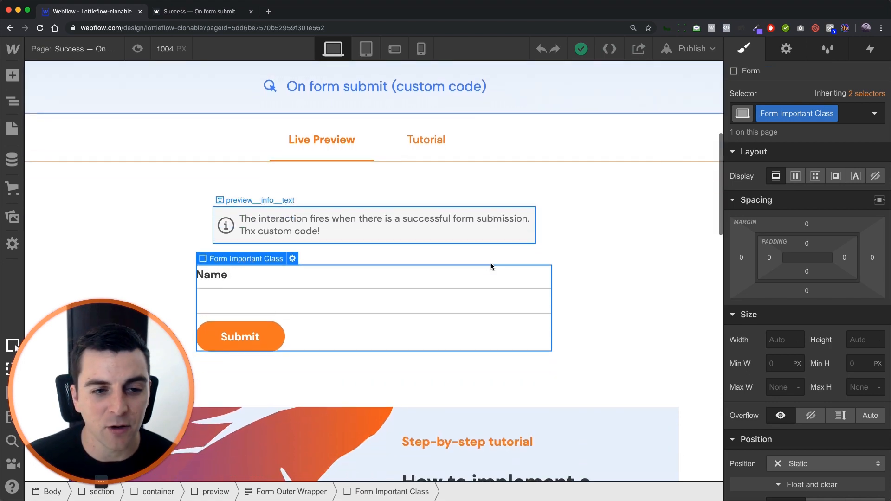
pyautogui.click(13, 101)
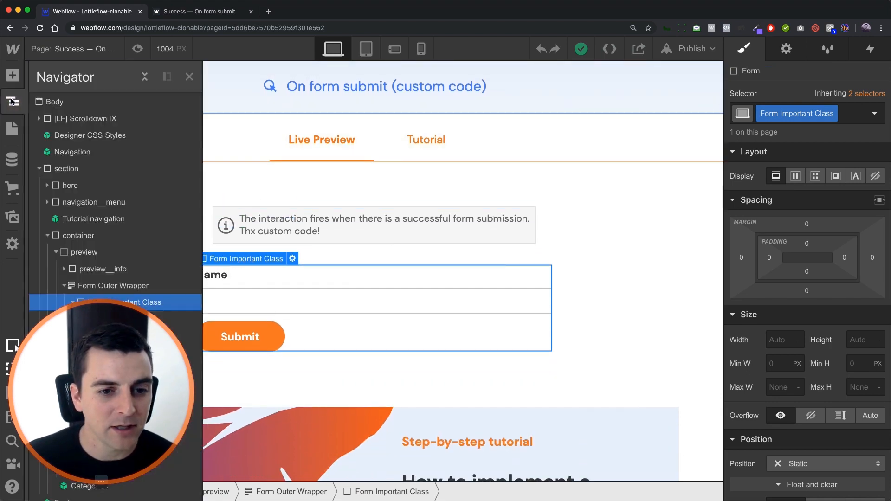
pyautogui.scroll(-1, 130, 198)
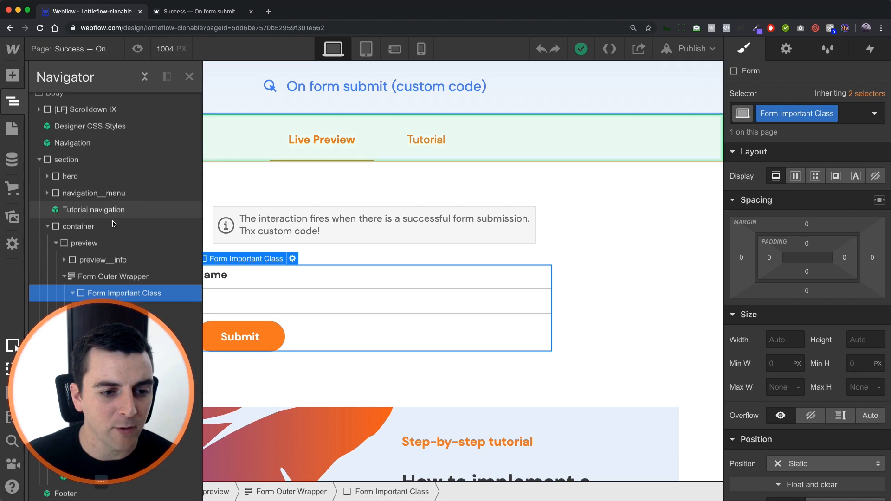
pyautogui.click(39, 160)
pyautogui.click(40, 160)
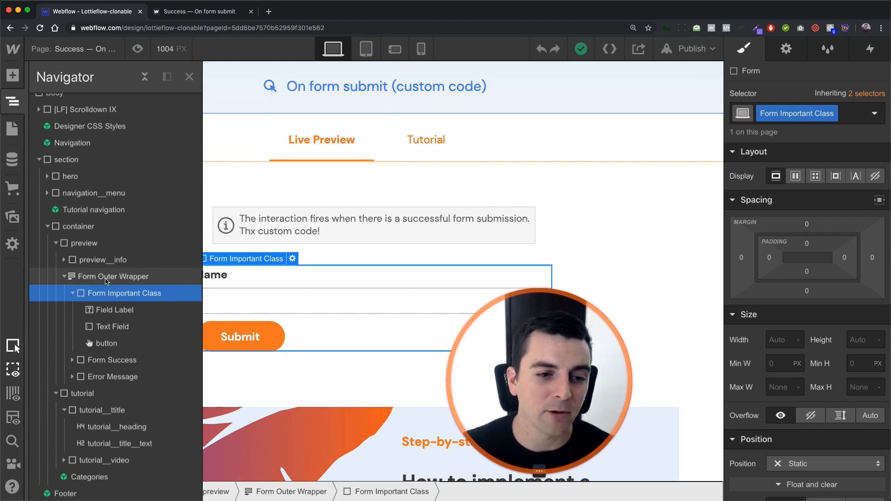
pyautogui.click(108, 362)
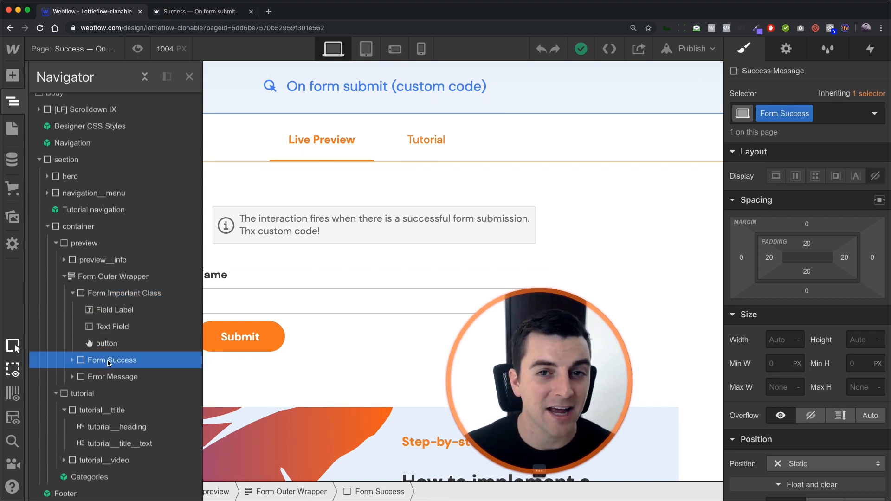
# Set the form's Show State to Success and select the Form Success Icon Lottie element
pyautogui.click(786, 49)
pyautogui.click(828, 155)
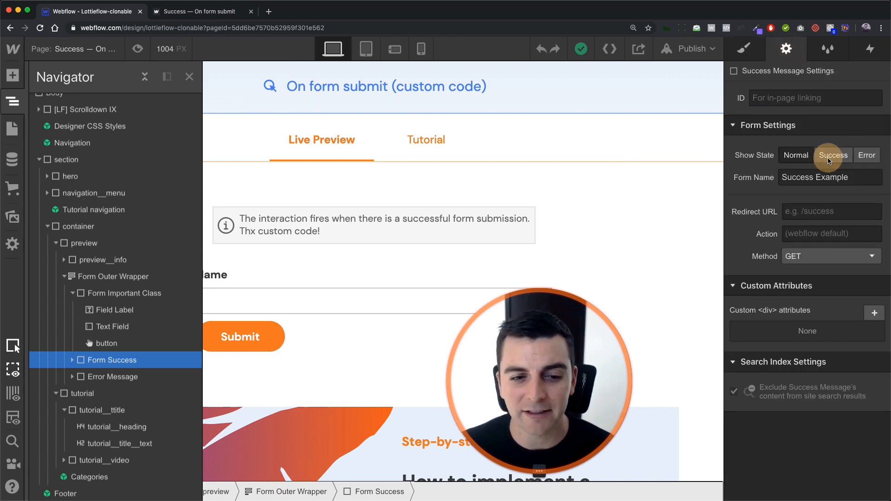
pyautogui.click(344, 338)
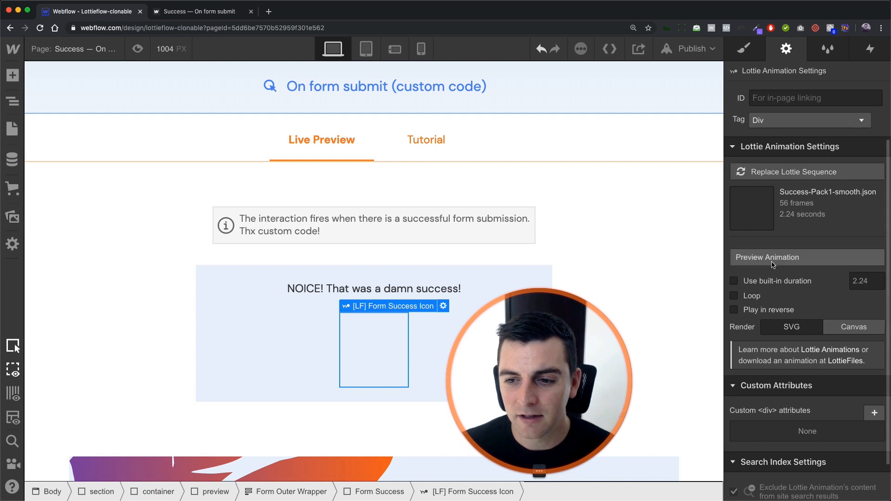
# Preview the checkmark Lottie animation twice and return to the Navigator
pyautogui.click(789, 257)
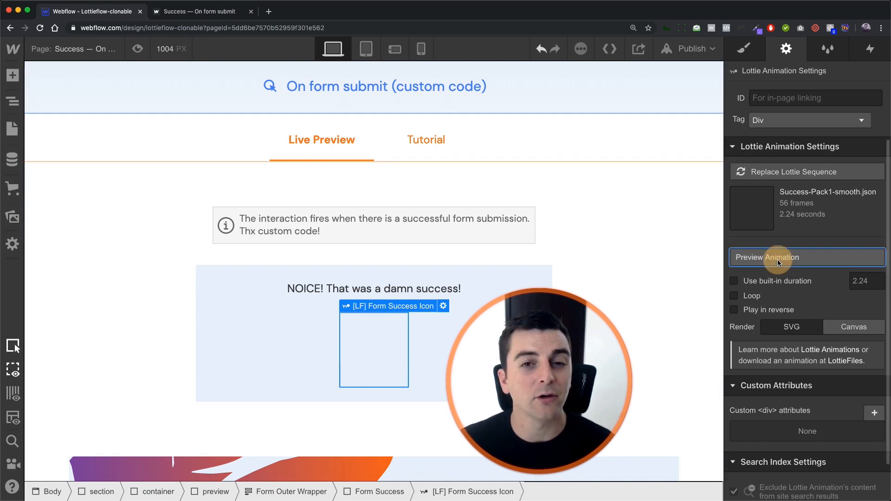
pyautogui.click(778, 258)
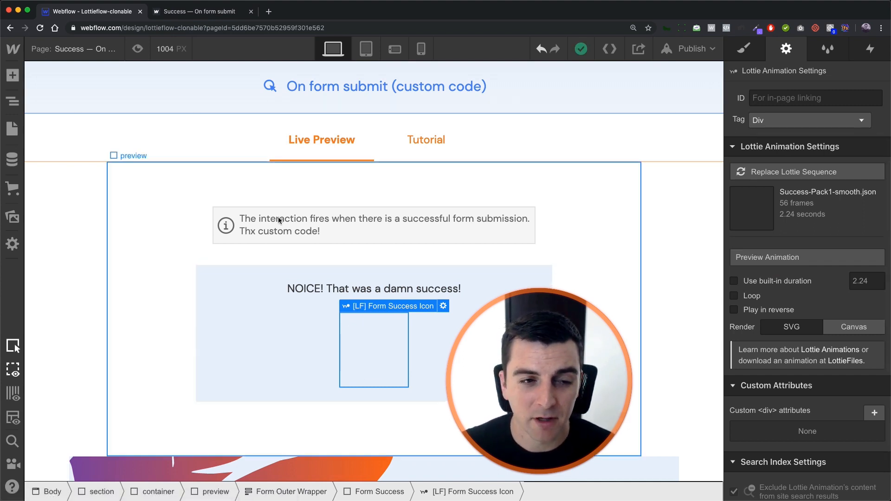
pyautogui.click(14, 101)
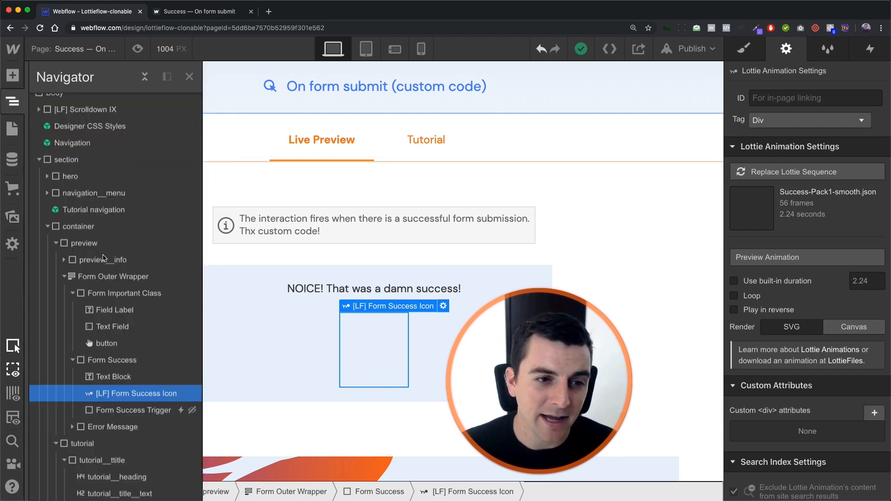
pyautogui.scroll(-1, 105, 349)
# Select the Form Success Trigger element and view its Style panel properties
pyautogui.click(127, 394)
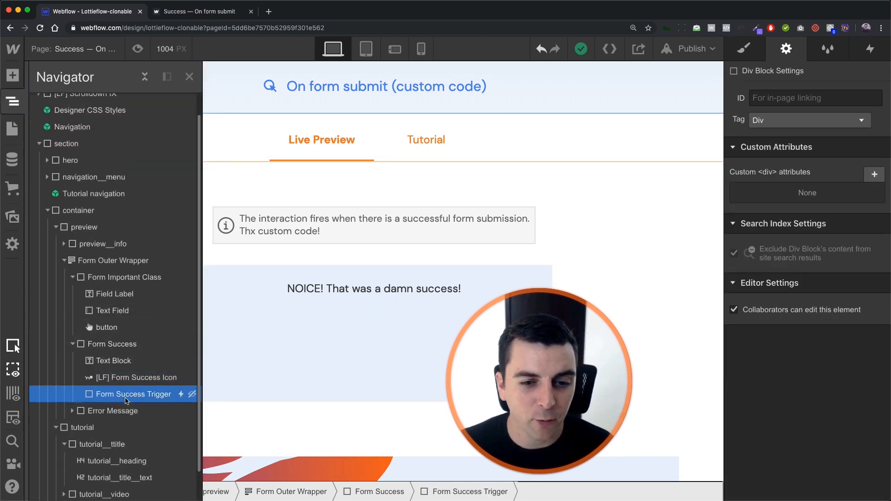
pyautogui.click(745, 49)
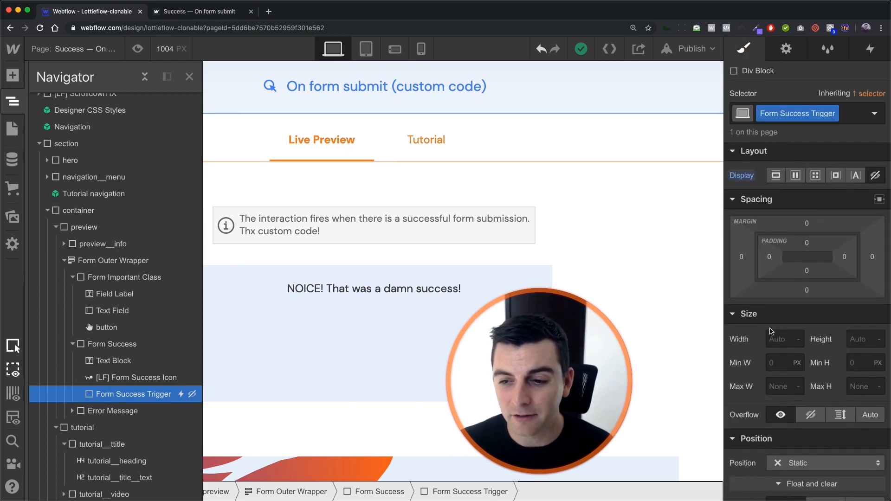
pyautogui.scroll(-5, 770, 330)
pyautogui.scroll(-2, 770, 330)
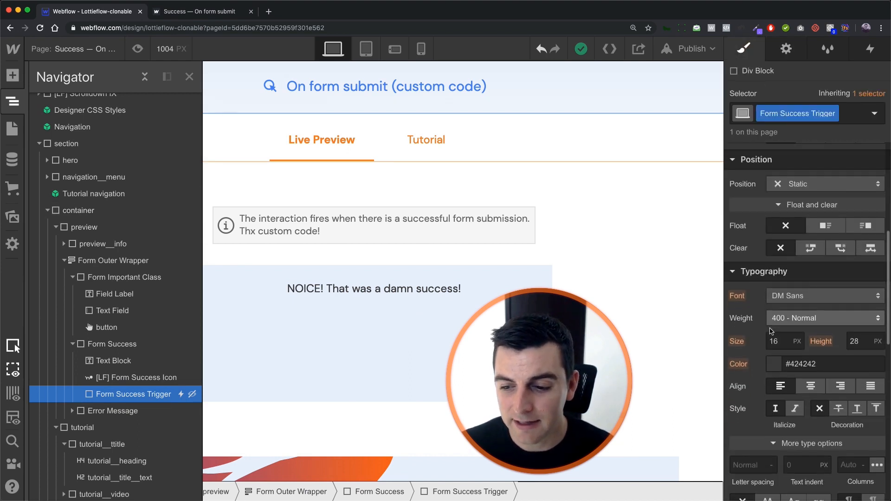
pyautogui.scroll(-3, 770, 330)
pyautogui.scroll(10, 770, 331)
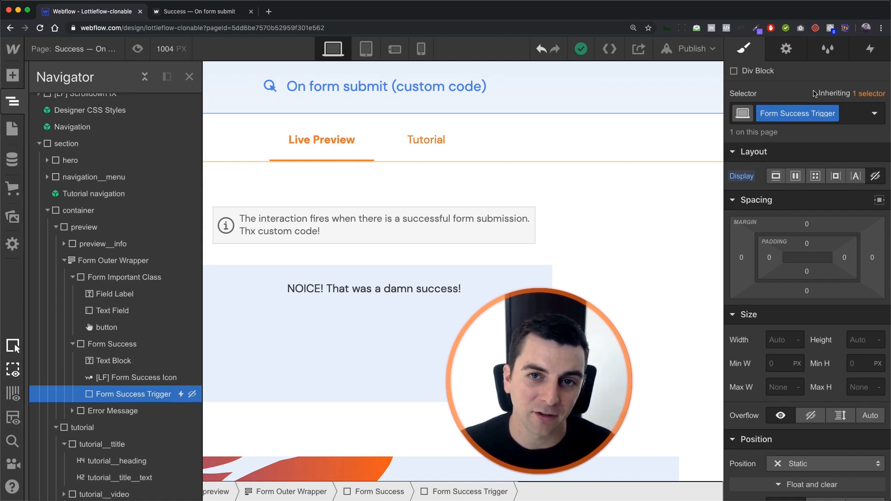
# View the trigger's Mouse click (tap) interaction and open its Form Success - Submit Trigger animation
pyautogui.click(870, 50)
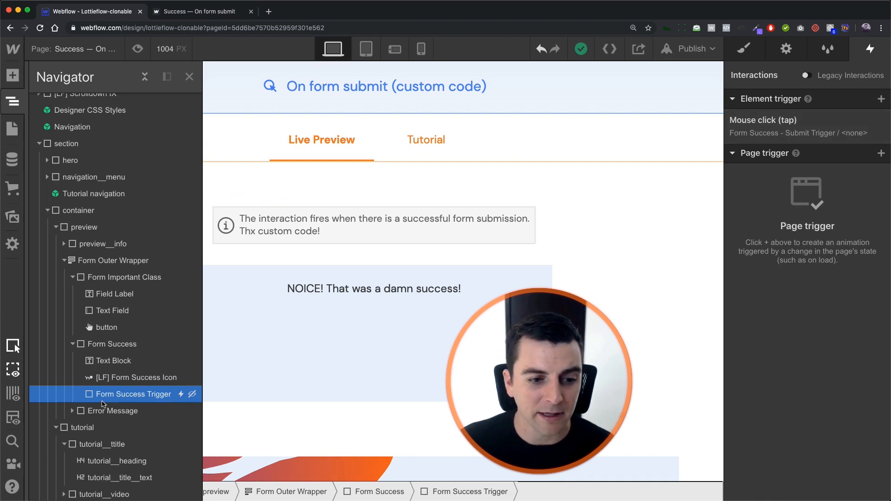
pyautogui.click(763, 126)
pyautogui.scroll(-5, 783, 281)
pyautogui.scroll(-5, 783, 282)
pyautogui.click(781, 260)
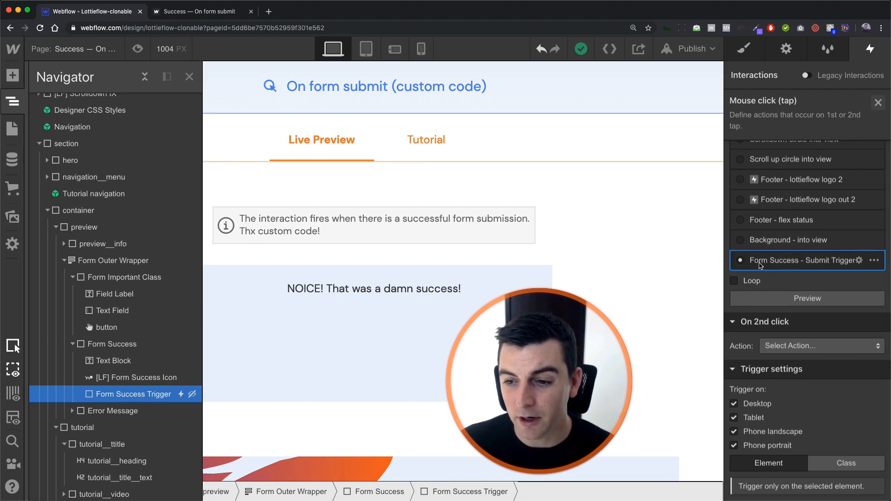
pyautogui.click(798, 263)
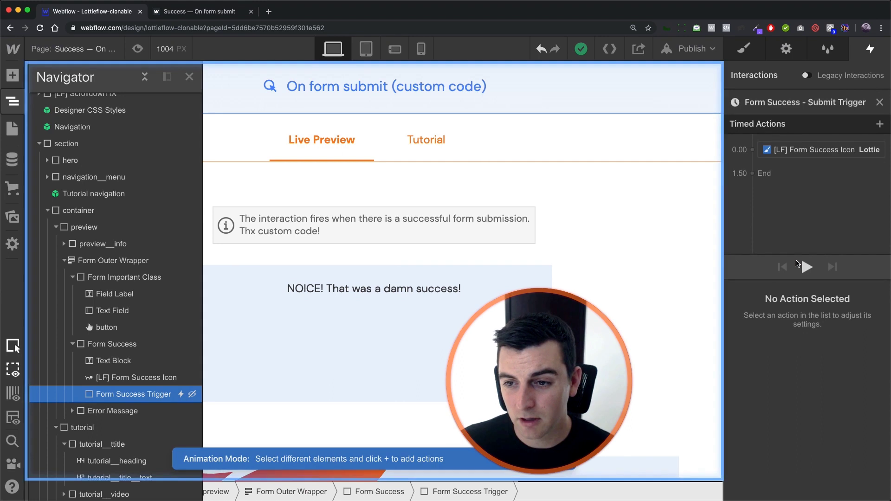
# Select the 1.5-second Lottie action, replay the animation preview, and close the interaction editors
pyautogui.click(800, 154)
pyautogui.moveTo(800, 155); pyautogui.dragTo(836, 339)
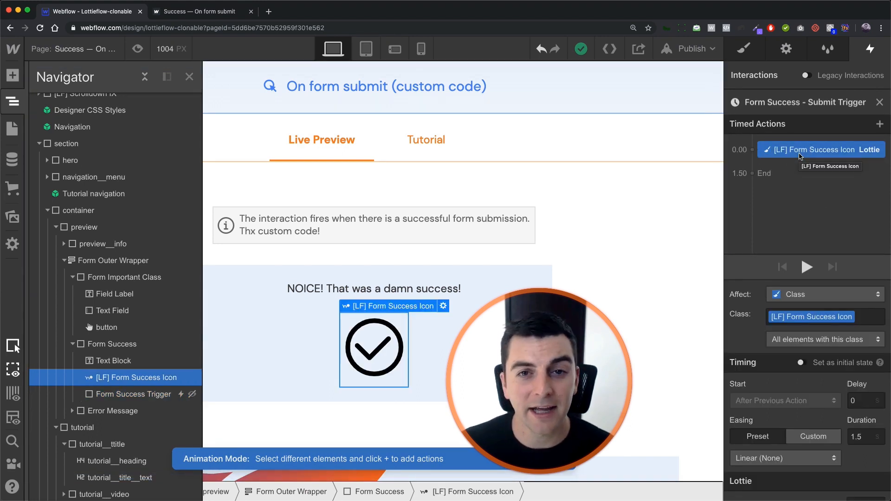
pyautogui.scroll(-1, 815, 453)
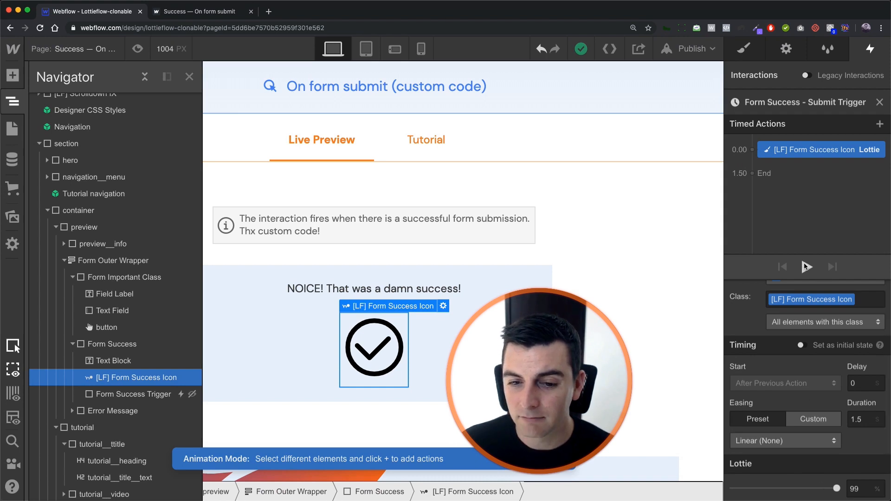
pyautogui.click(807, 267)
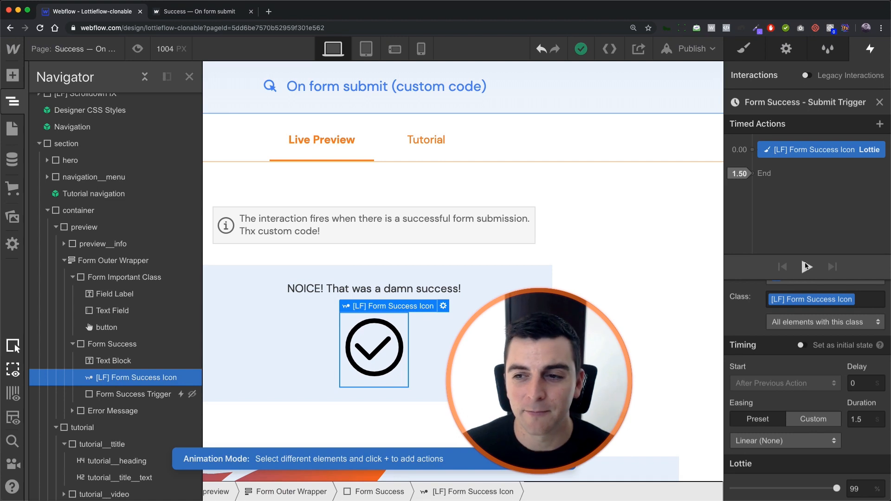
pyautogui.click(880, 102)
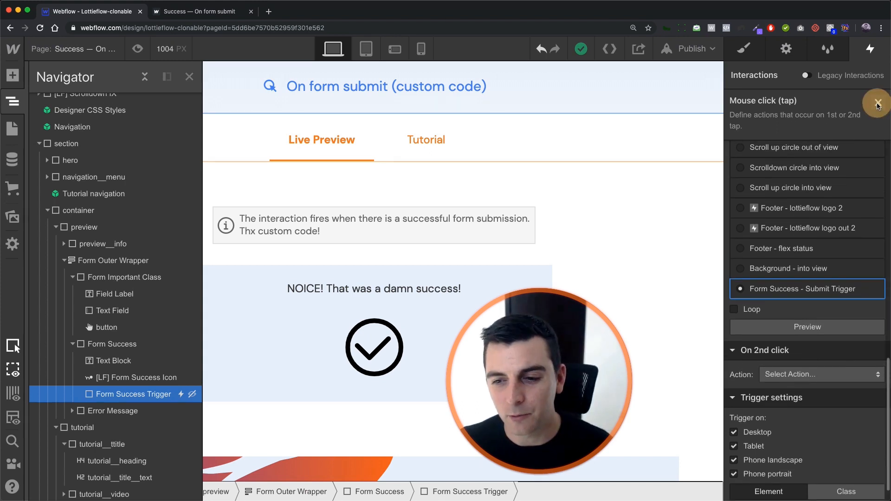
pyautogui.press('Escape')
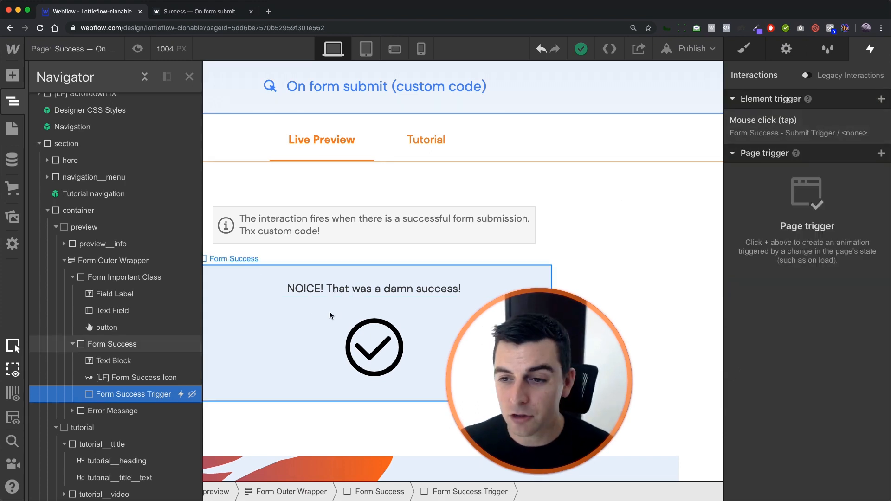
# Set the Form Success Show State back to Normal and open the Pages panel
pyautogui.click(261, 313)
pyautogui.click(786, 49)
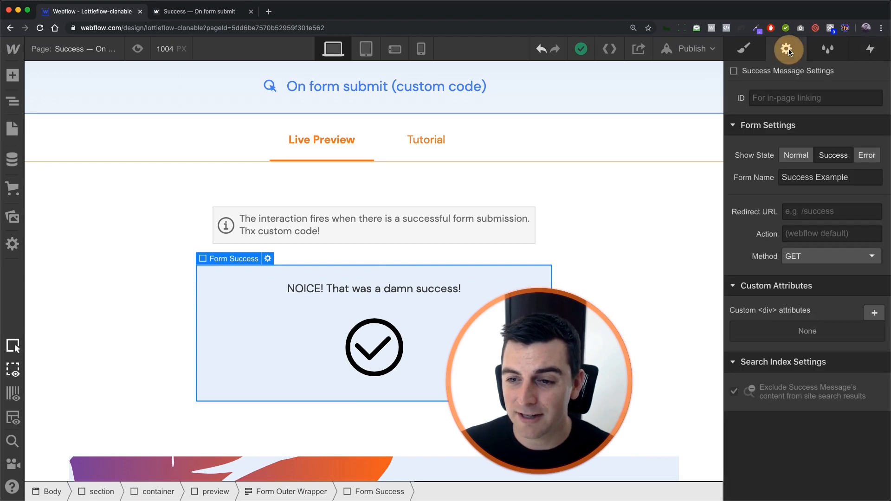
pyautogui.click(795, 155)
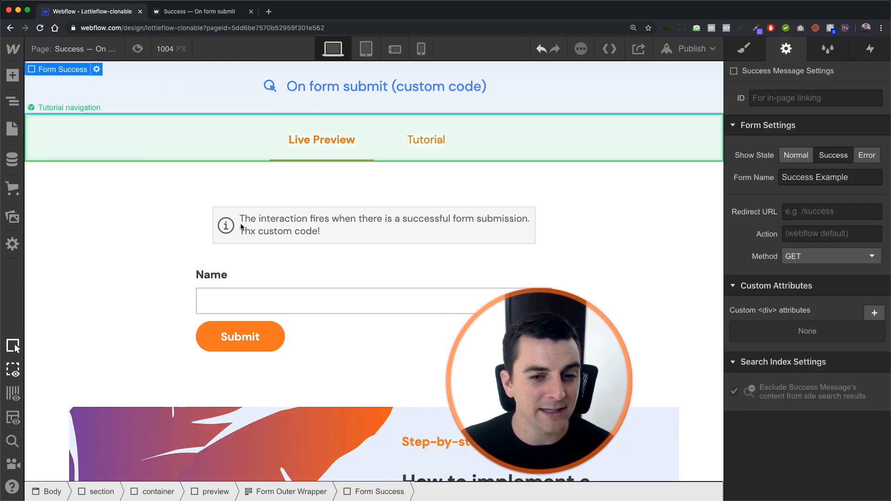
pyautogui.click(12, 127)
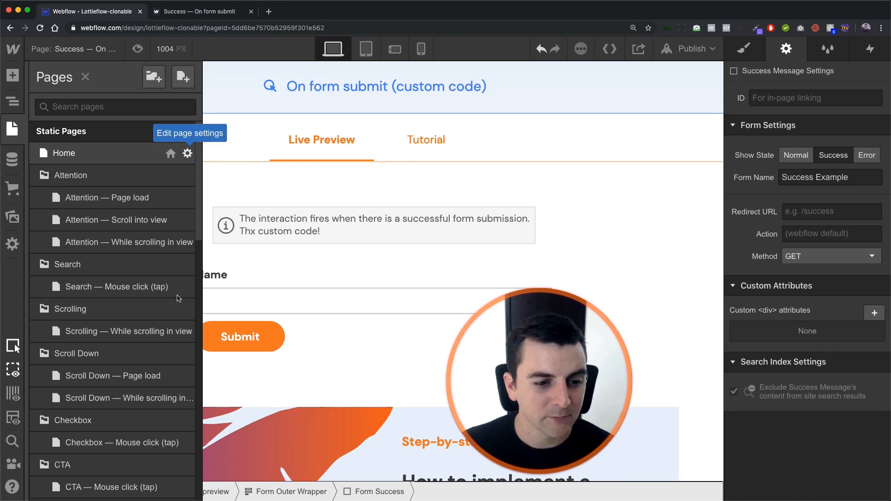
pyautogui.scroll(-5, 177, 298)
pyautogui.scroll(-5, 179, 295)
pyautogui.scroll(-6, 185, 243)
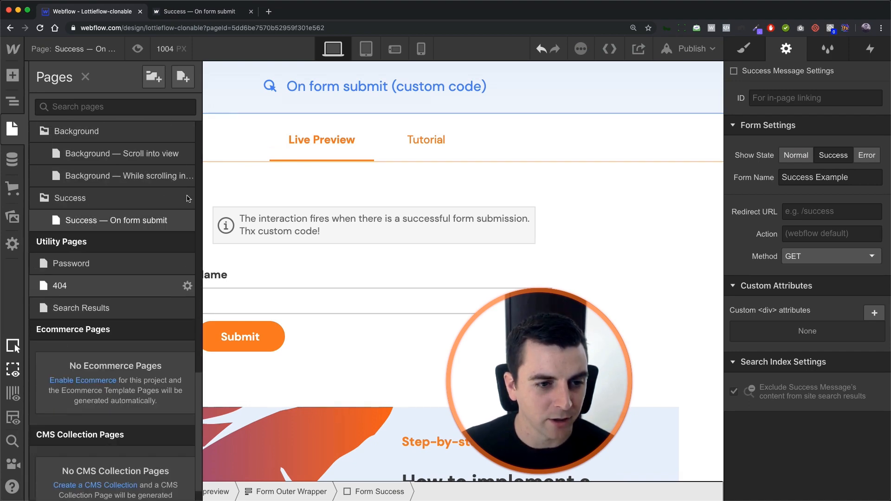
# Open the 'Success — On form submit' page settings, leaving the page name unchanged
pyautogui.click(187, 220)
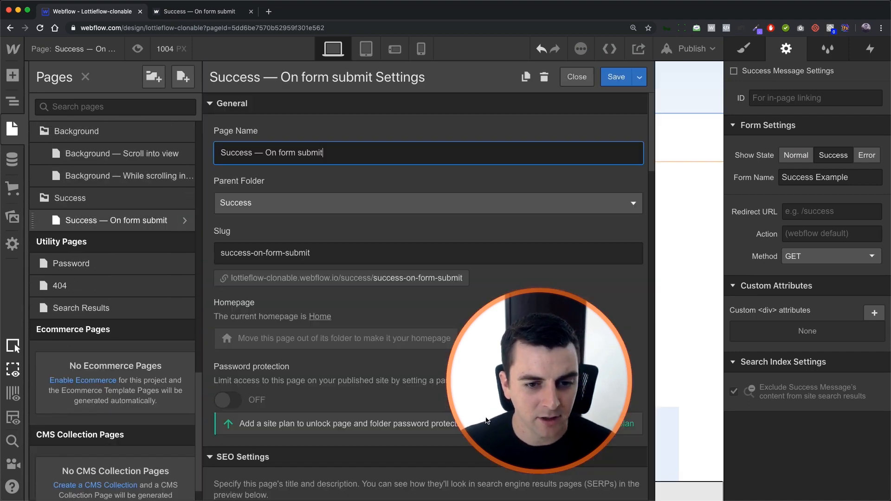
pyautogui.click(165, 443)
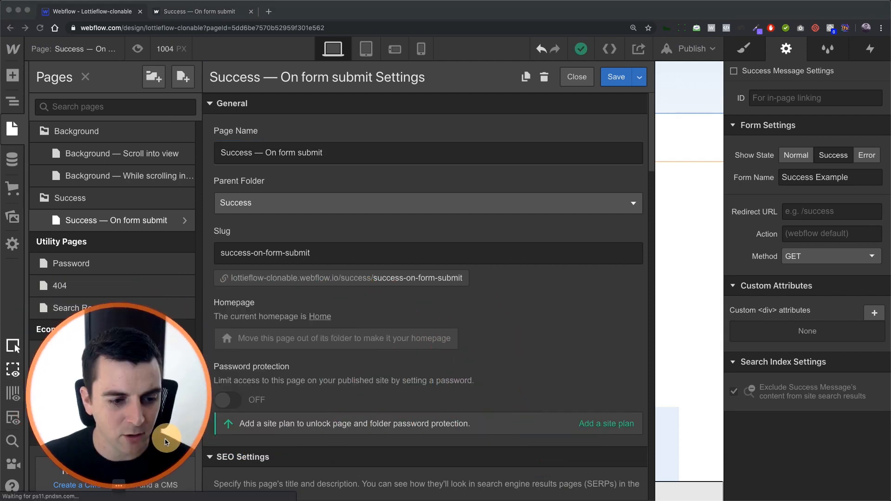
pyautogui.scroll(-3, 309, 409)
pyautogui.scroll(-5, 310, 409)
pyautogui.scroll(-4, 310, 411)
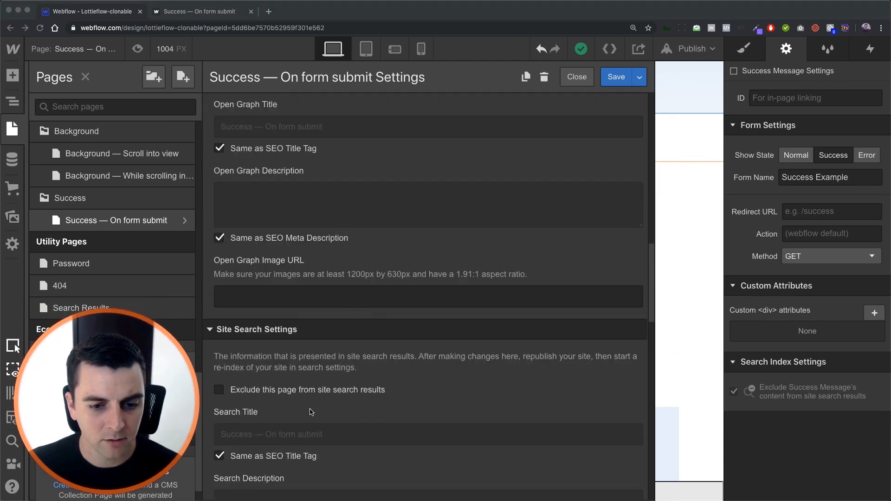
pyautogui.scroll(-3, 310, 412)
pyautogui.scroll(-4, 310, 412)
pyautogui.scroll(-4, 310, 412)
pyautogui.scroll(-4, 309, 412)
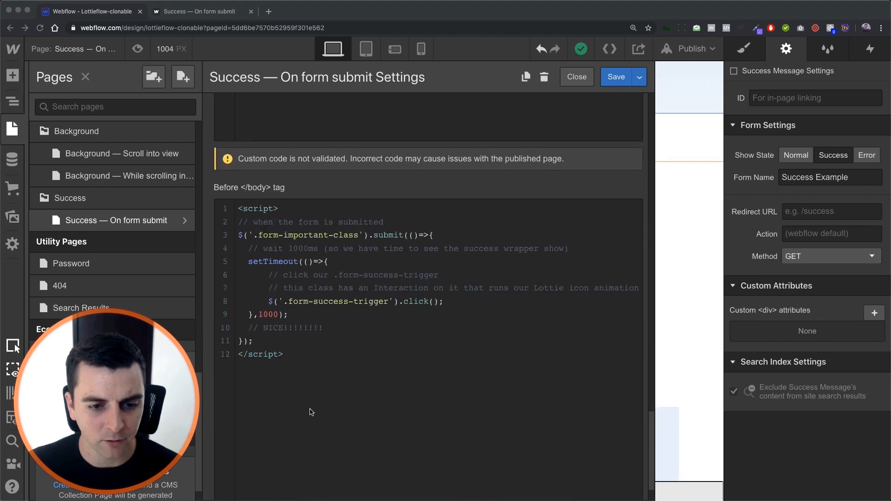
pyautogui.scroll(-1, 309, 411)
pyautogui.scroll(-2, 309, 412)
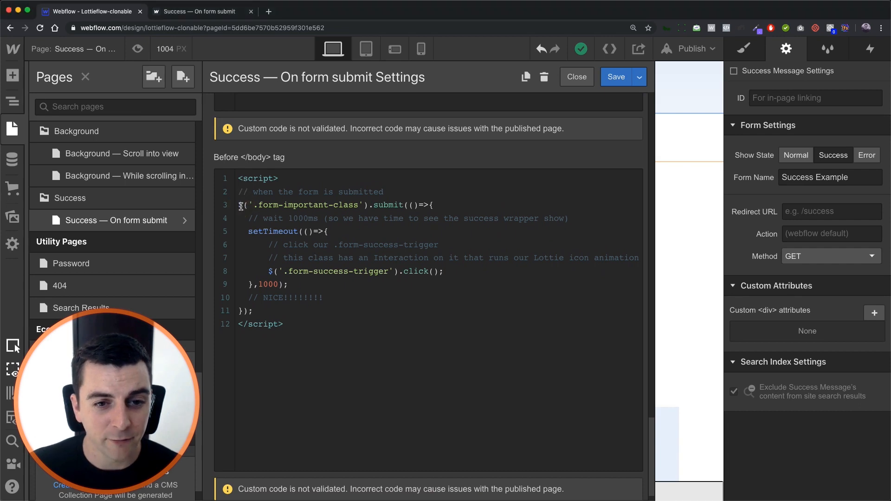
pyautogui.moveTo(241, 206); pyautogui.dragTo(365, 204)
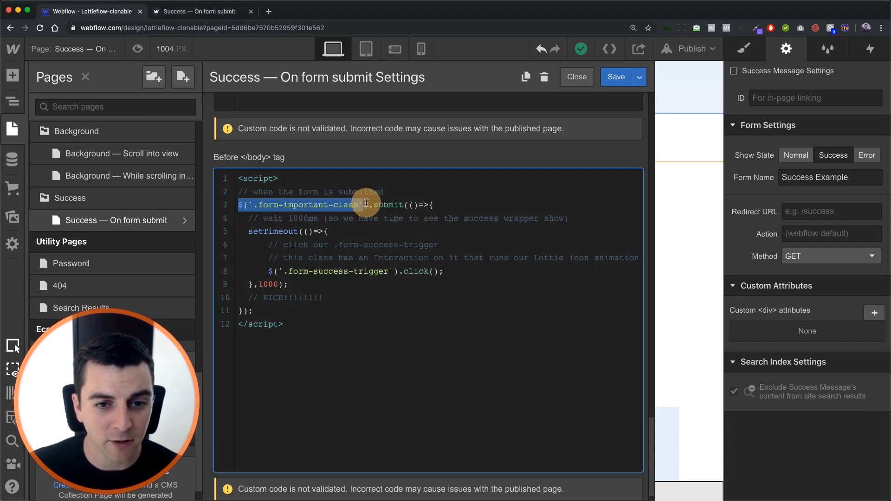
pyautogui.click(384, 205)
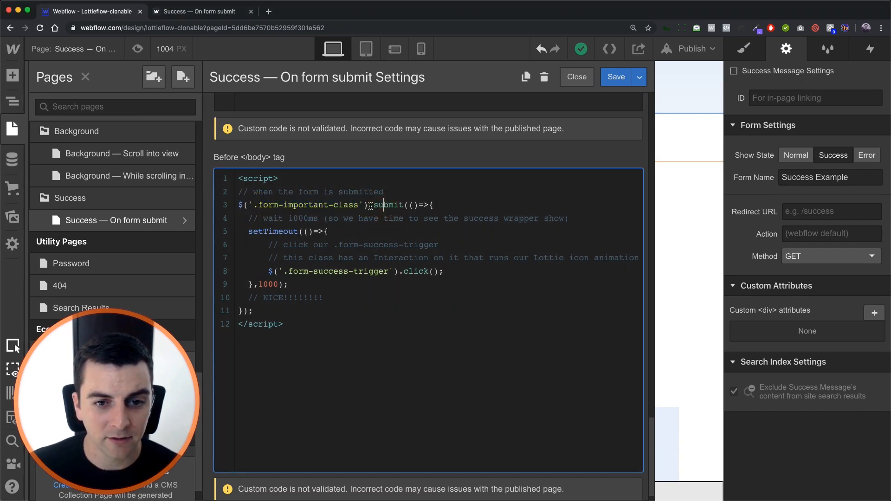
pyautogui.moveTo(369, 205); pyautogui.dragTo(434, 207)
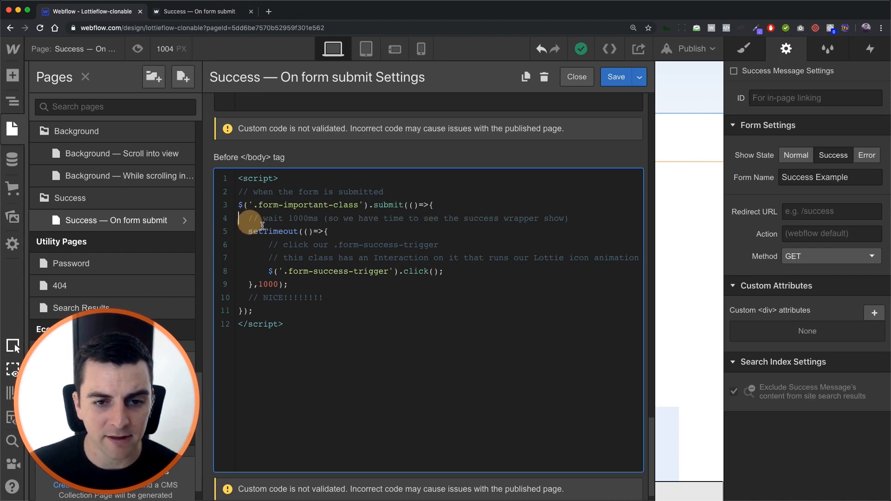
pyautogui.moveTo(243, 223); pyautogui.dragTo(342, 290)
pyautogui.click(349, 298)
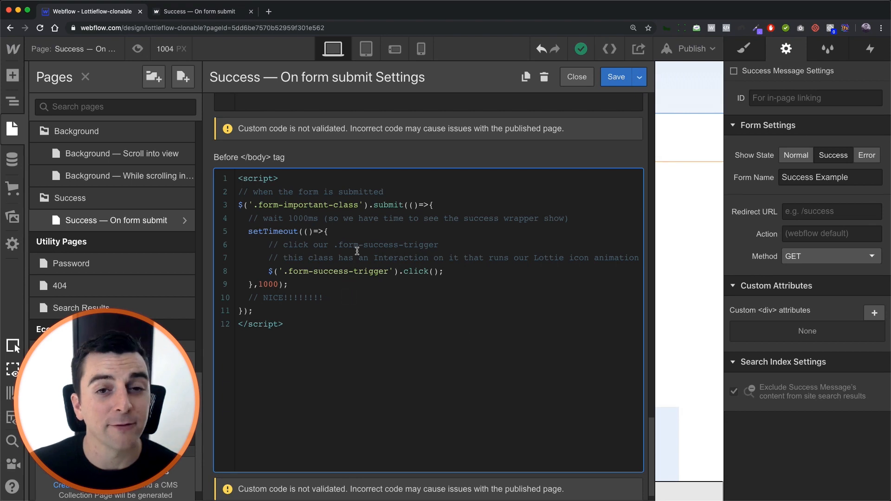
pyautogui.moveTo(245, 231); pyautogui.dragTo(328, 232)
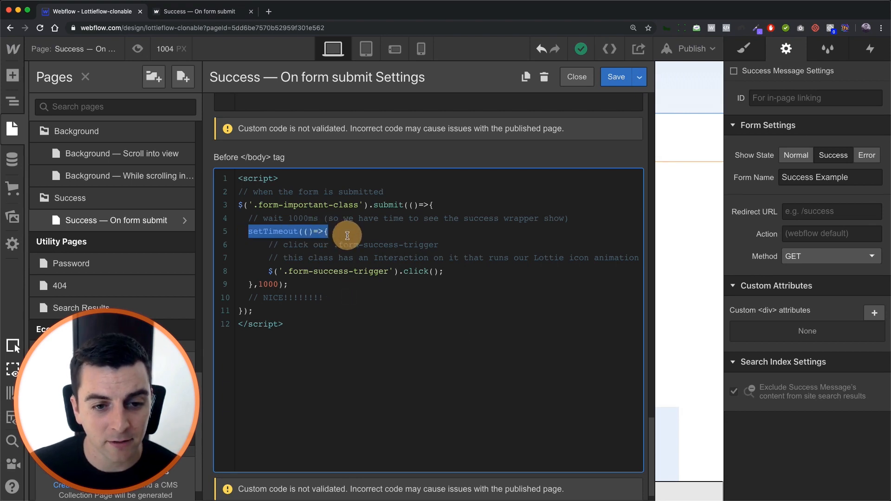
pyautogui.moveTo(259, 285); pyautogui.dragTo(279, 284)
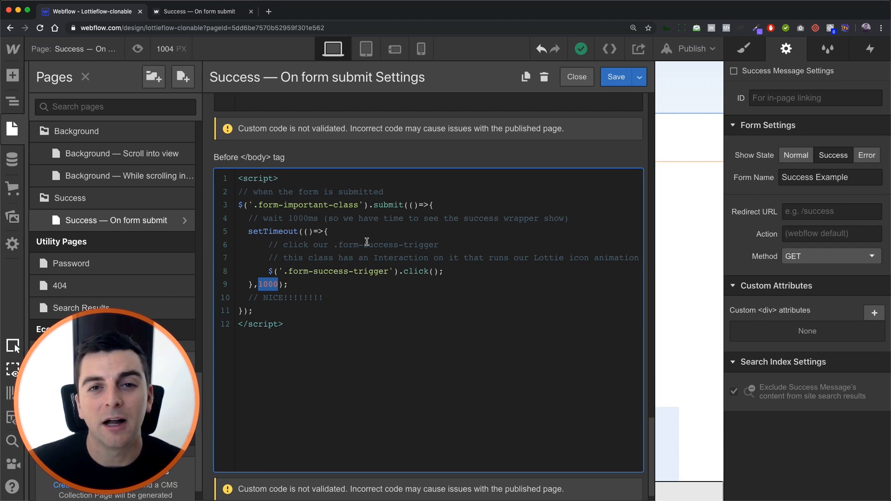
pyautogui.click(304, 262)
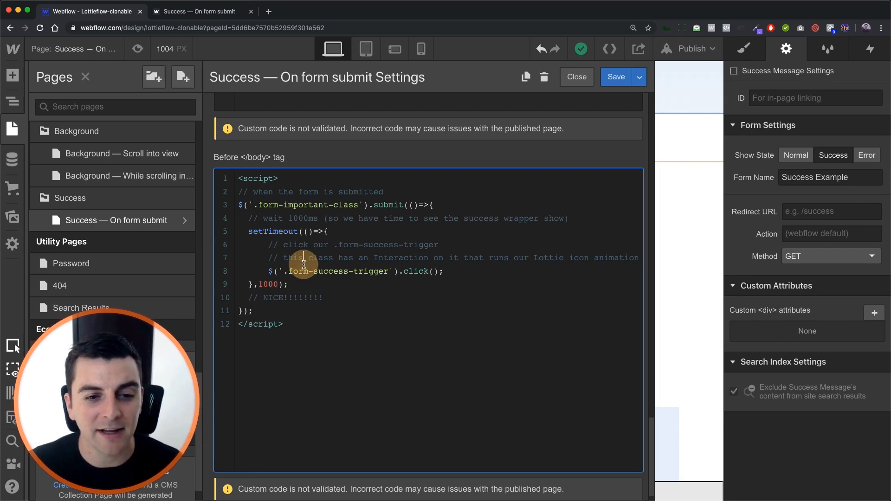
pyautogui.moveTo(270, 271); pyautogui.dragTo(443, 272)
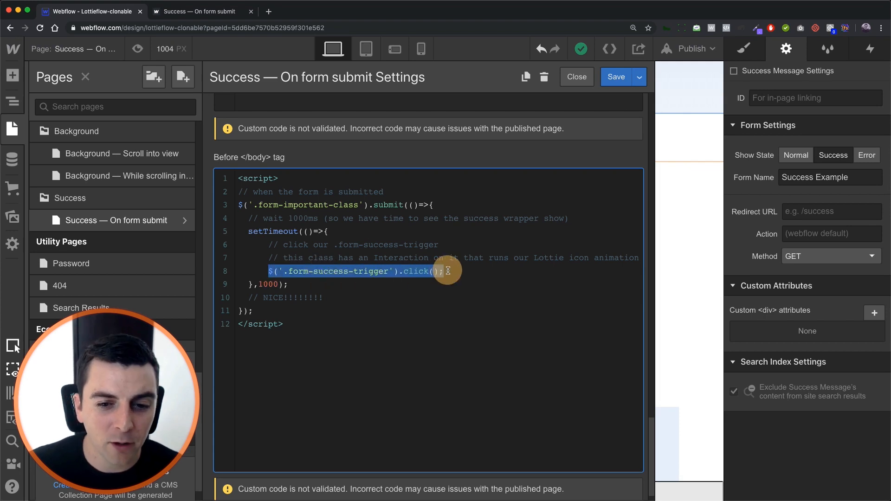
pyautogui.click(463, 274)
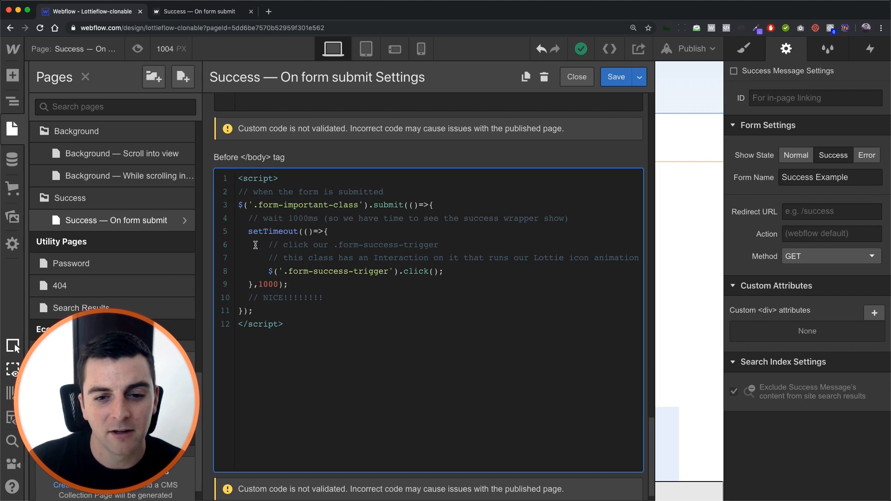
pyautogui.moveTo(464, 272); pyautogui.dragTo(269, 271)
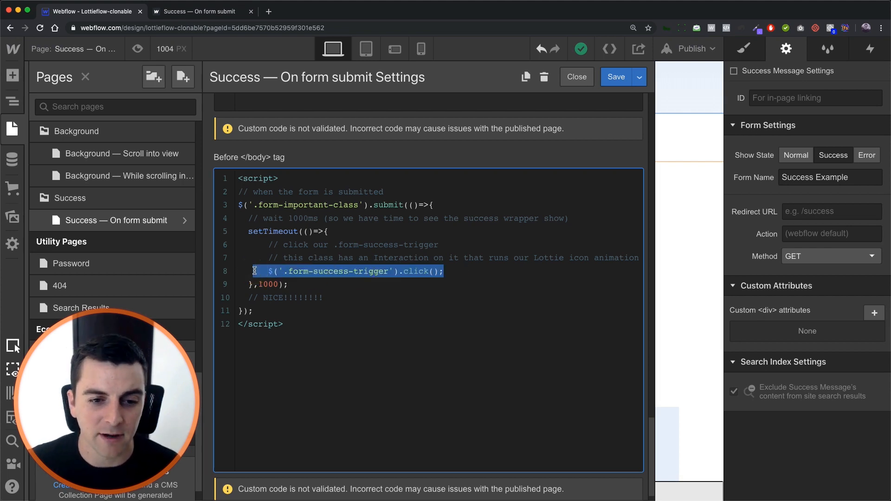
pyautogui.click(263, 284)
pyautogui.moveTo(259, 284); pyautogui.dragTo(278, 284)
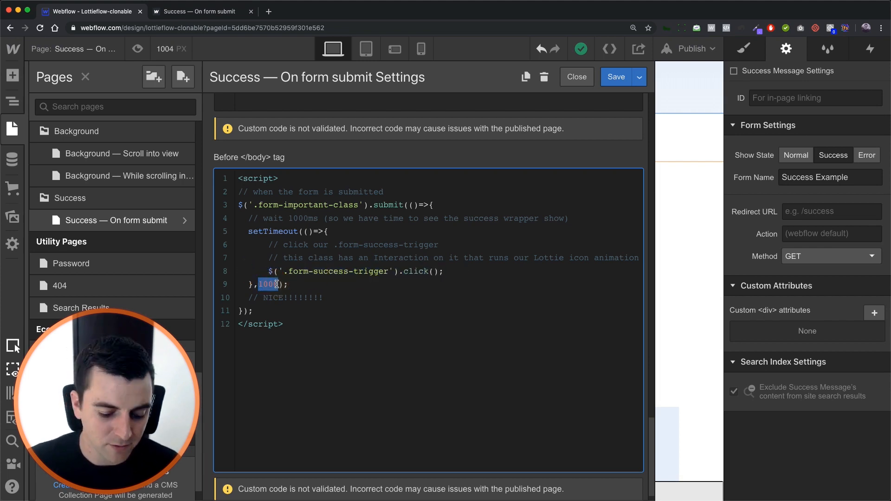
pyautogui.write('500')
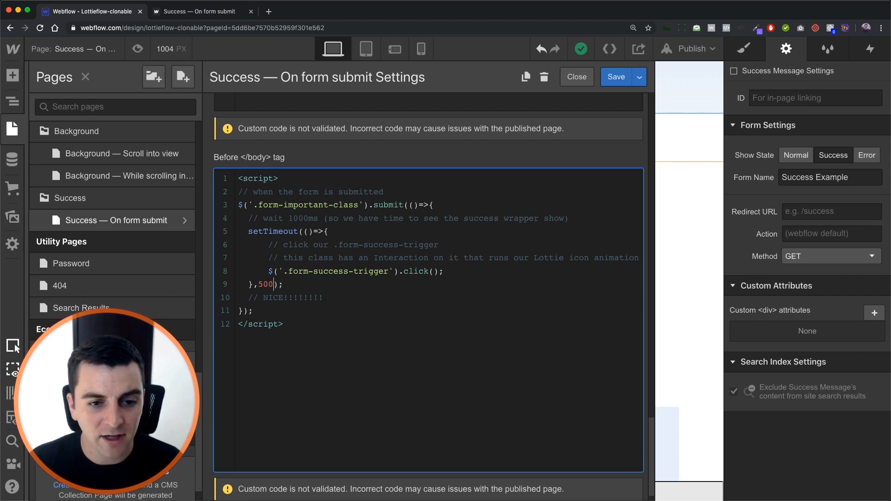
pyautogui.press('BackSpace')
pyautogui.press('BackSpace')
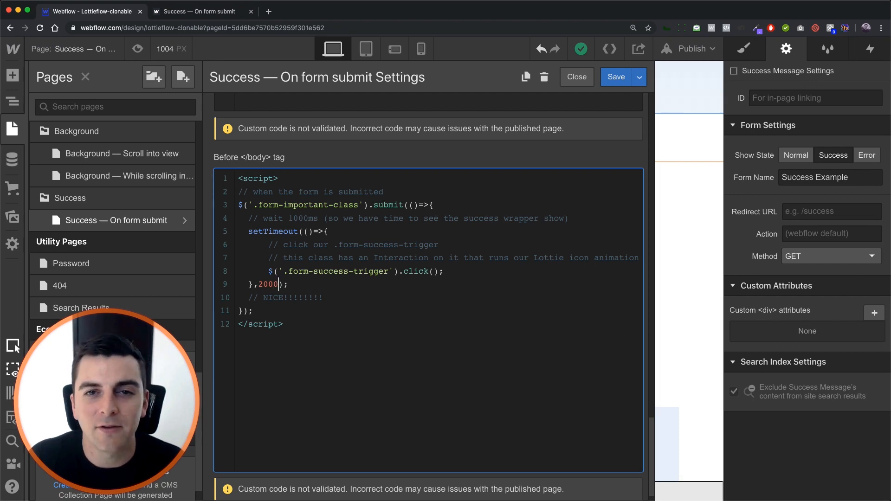
pyautogui.write('10')
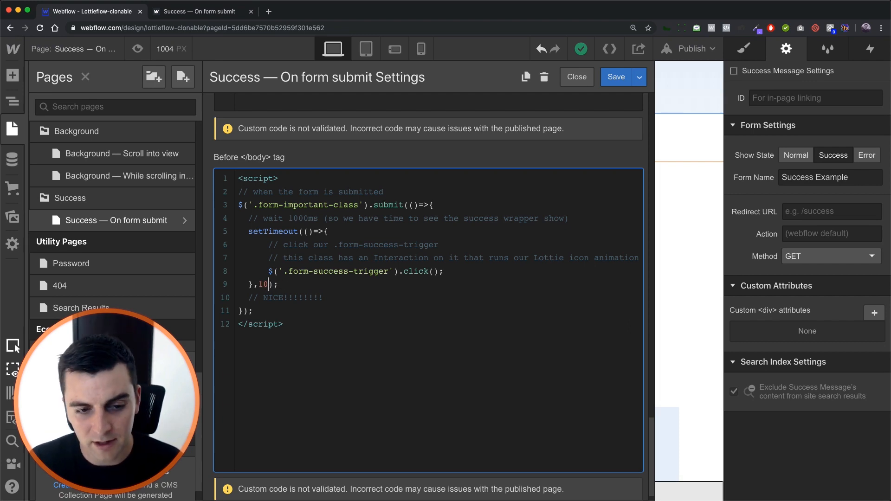
pyautogui.write('00')
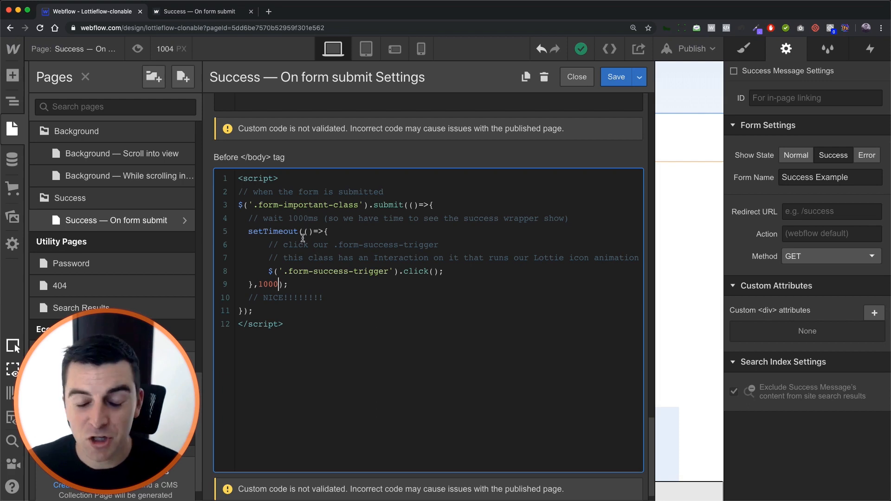
pyautogui.moveTo(269, 271); pyautogui.dragTo(447, 273)
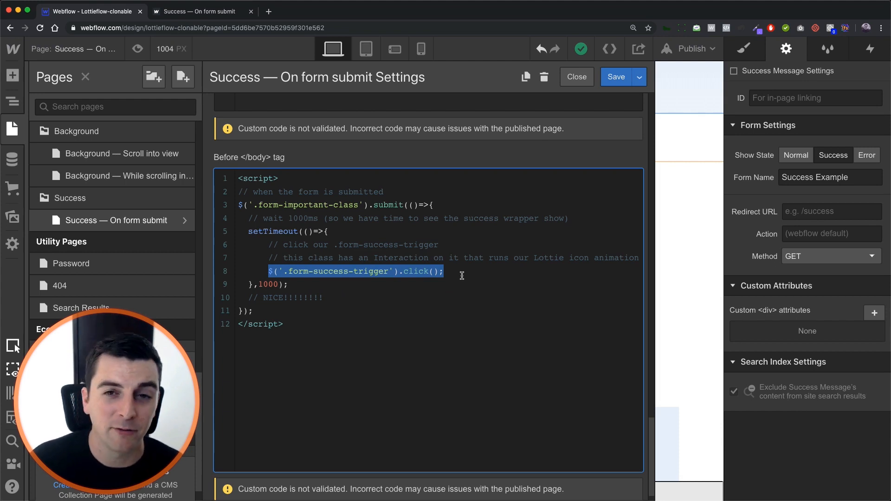
# Highlight .form-success-trigger, .click() and the .submit handler in the script, then save the page settings
pyautogui.click(461, 276)
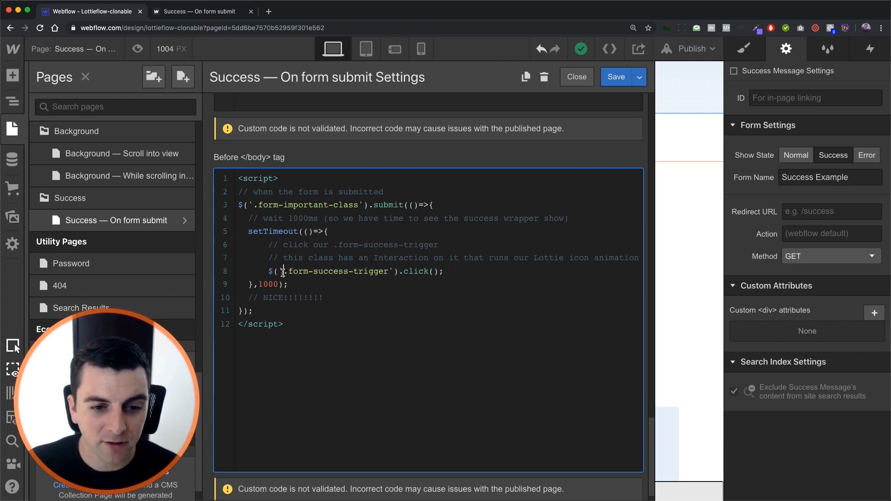
pyautogui.moveTo(283, 271); pyautogui.dragTo(391, 270)
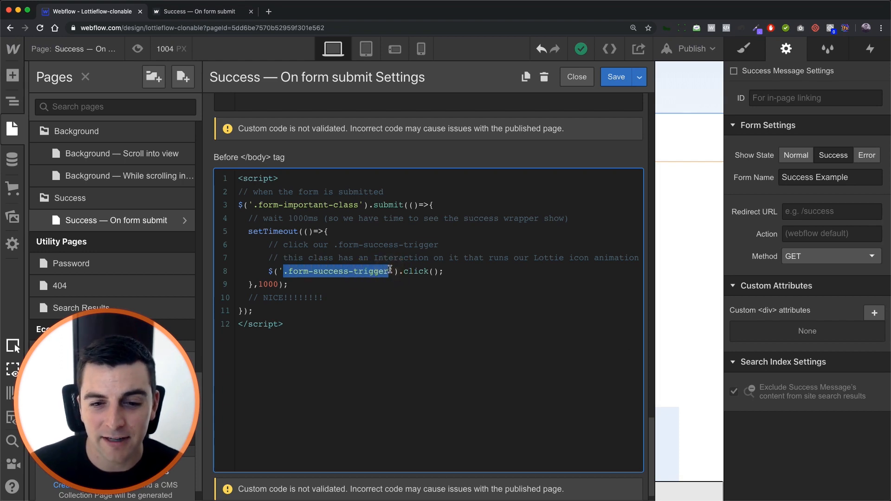
pyautogui.moveTo(398, 272); pyautogui.dragTo(443, 273)
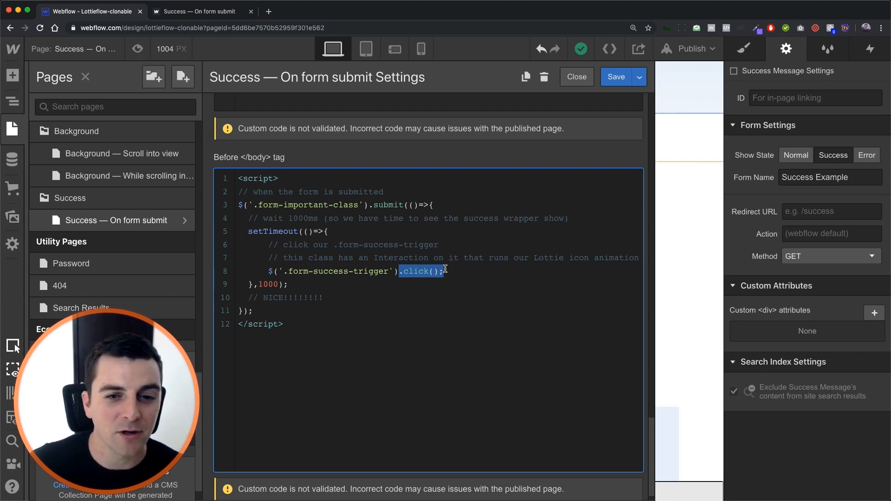
pyautogui.moveTo(369, 205); pyautogui.dragTo(432, 206)
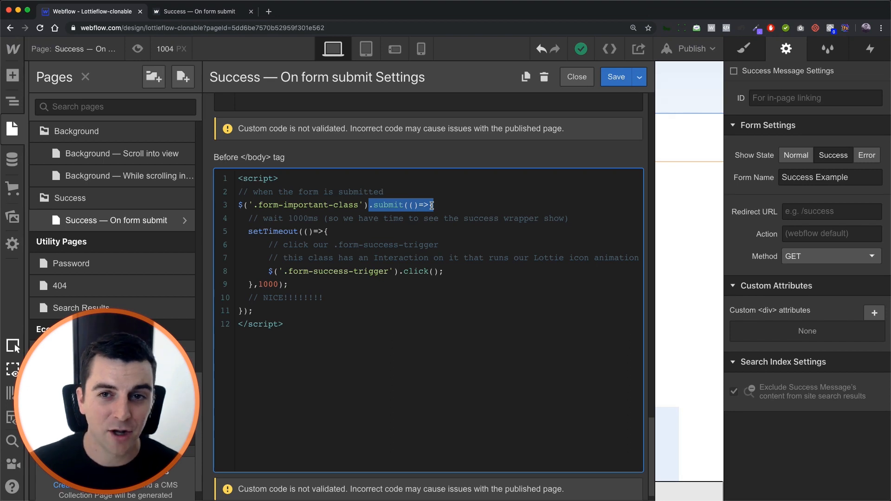
pyautogui.click(617, 75)
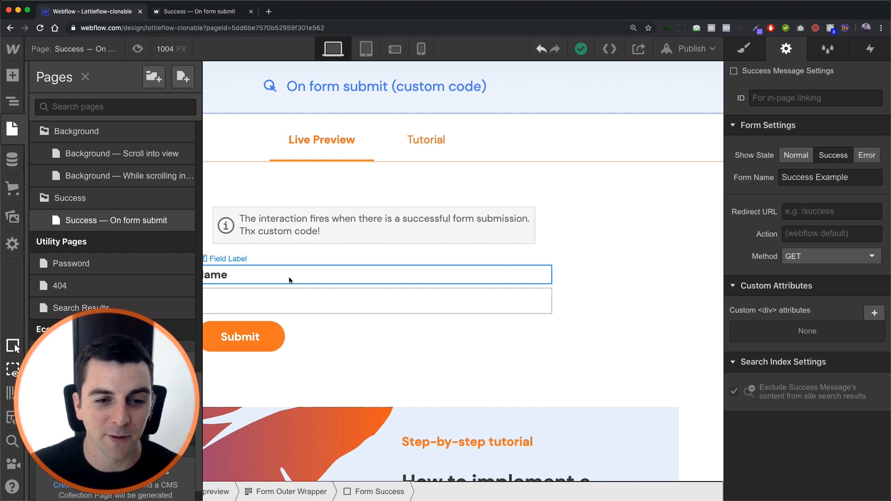
# Close the Pages panel so the Lottieflow landing page fills the canvas
pyautogui.click(289, 279)
pyautogui.scroll(5, 289, 279)
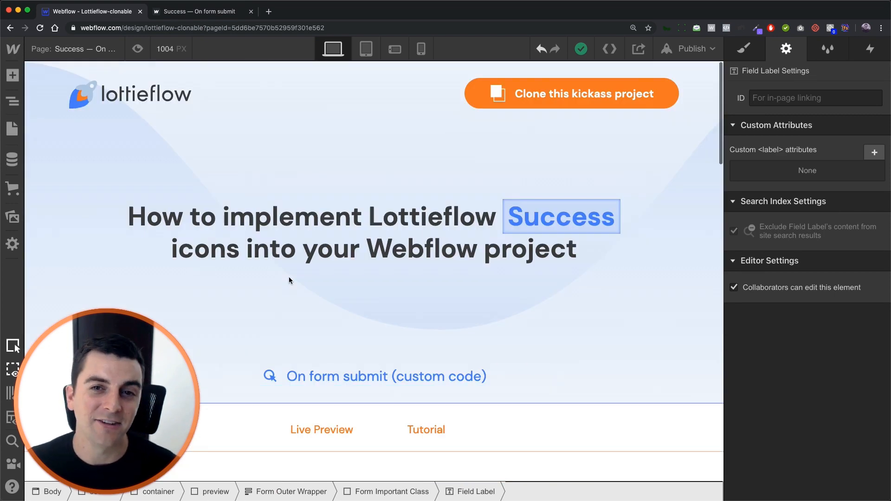